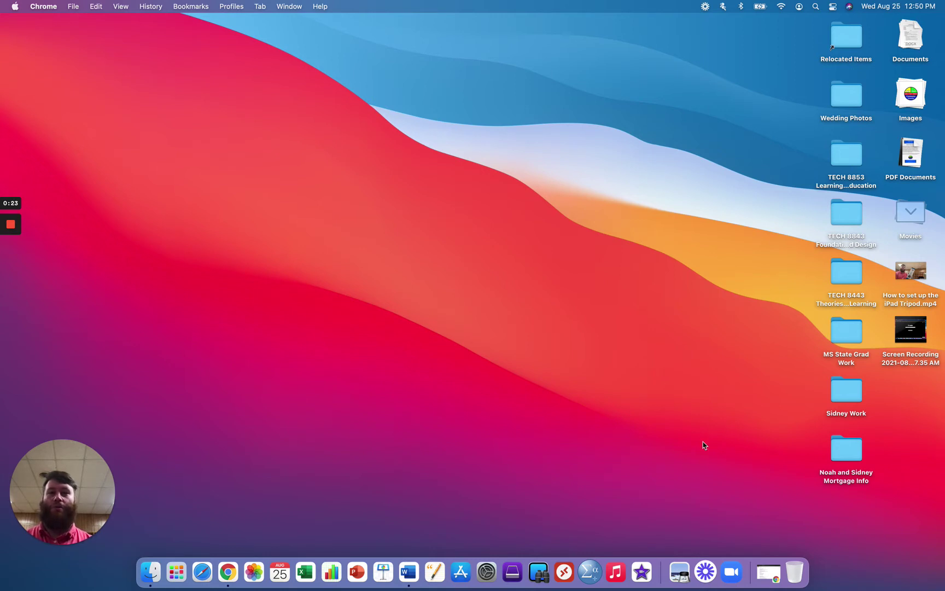
Step: Restore the minimized Google search results in Chrome and open the 'Download - Google Drive' result
{"action": "left_click", "coordinate": [767, 572]}
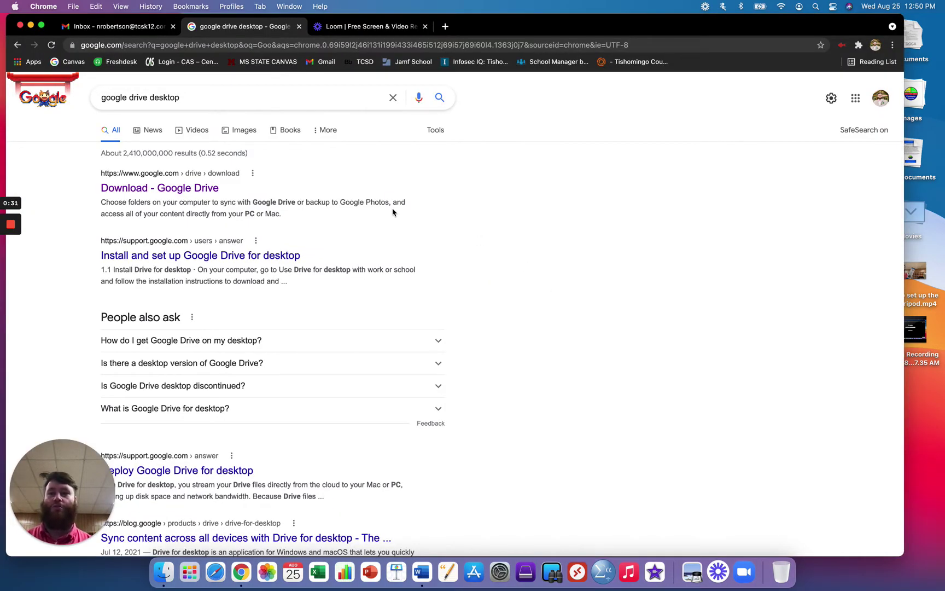
{"action": "left_click", "coordinate": [164, 189]}
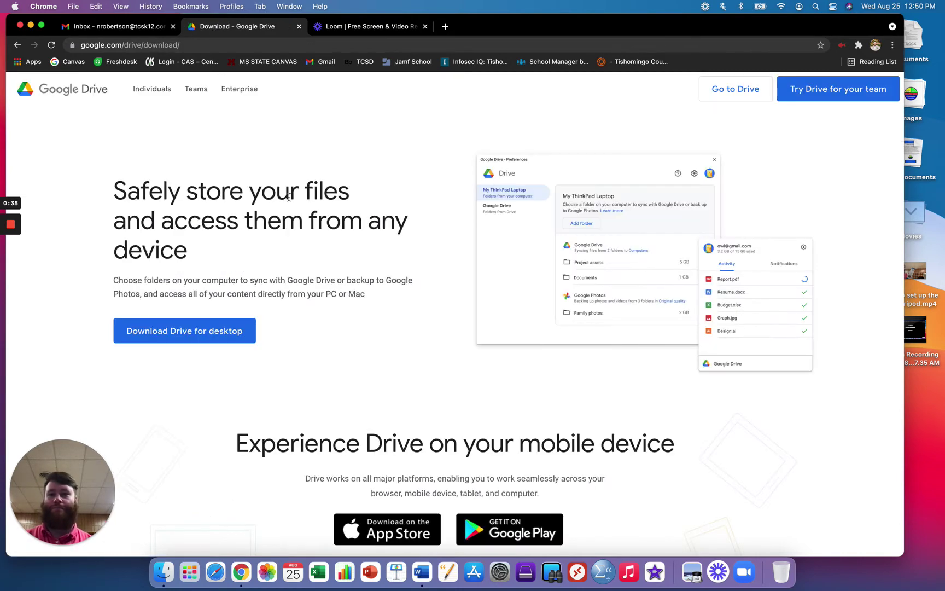
{"action": "scroll", "coordinate": [292, 196], "scroll_direction": "down", "scroll_amount": 3}
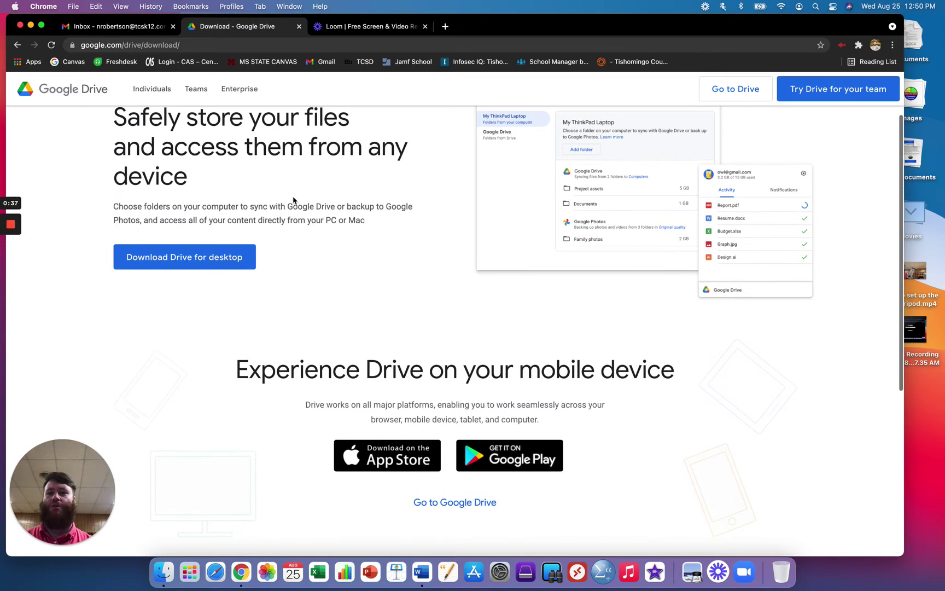
{"action": "scroll", "coordinate": [293, 199], "scroll_direction": "up", "scroll_amount": 3}
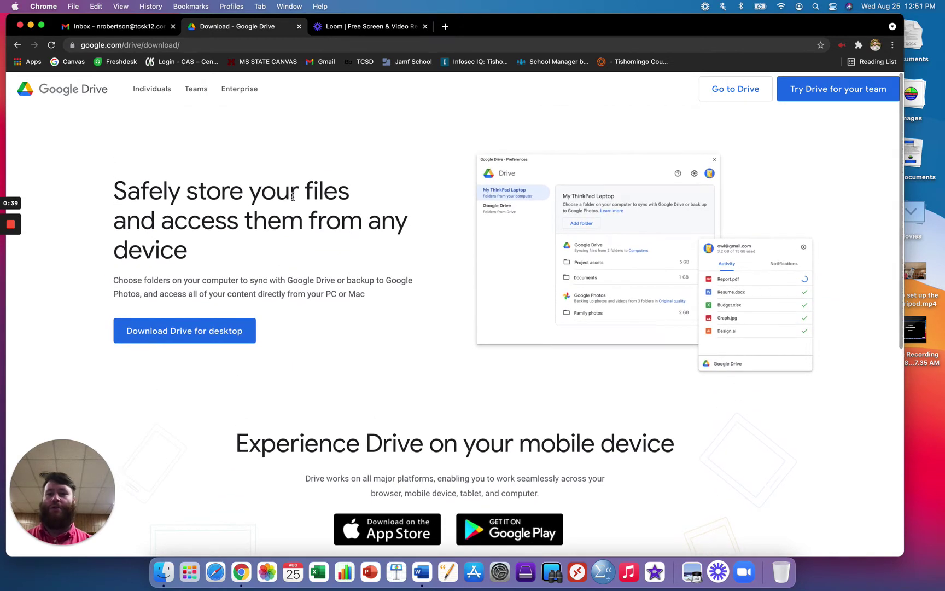
Step: Download the roughly 303 MB Drive for desktop installer from the download page
{"action": "left_click", "coordinate": [202, 334]}
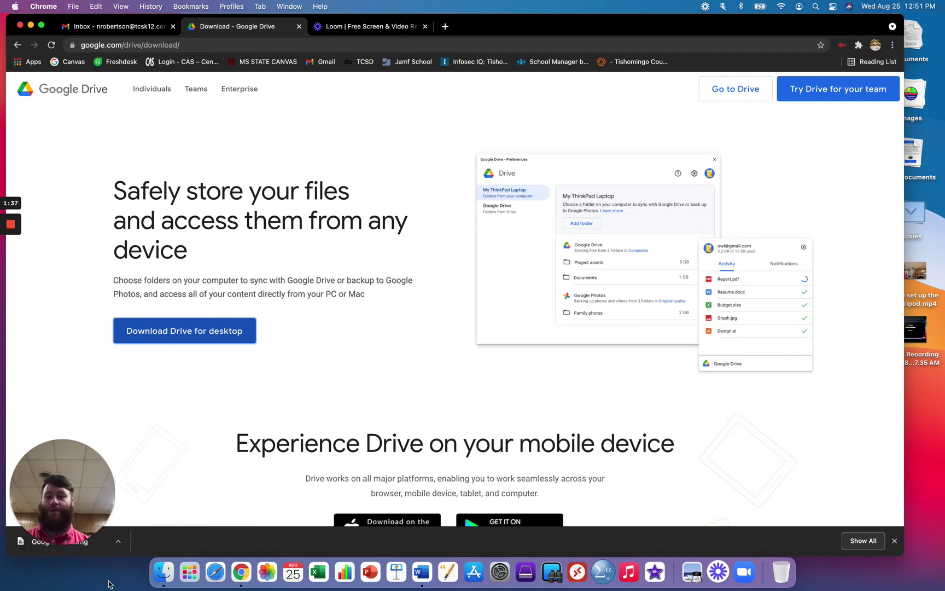
Step: Open the downloaded GoogleDrive.dmg and launch the GoogleDrive.pkg installer inside it
{"action": "left_click", "coordinate": [105, 552]}
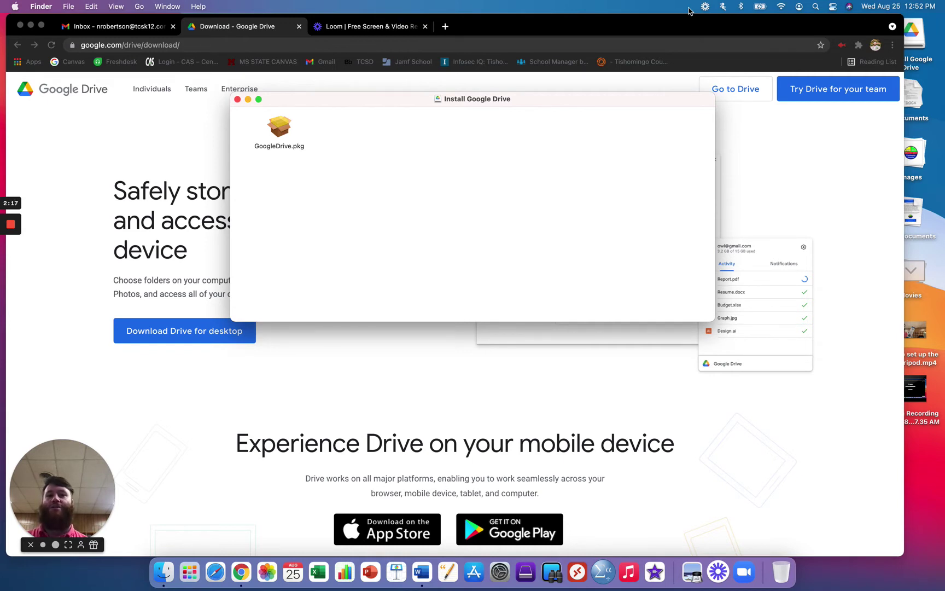
{"action": "double_click", "coordinate": [281, 129]}
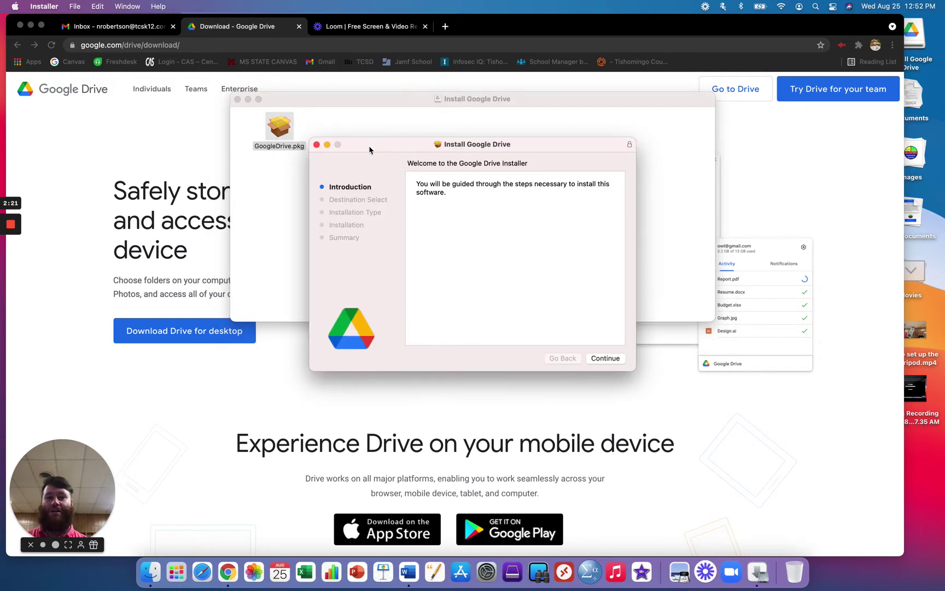
Step: Run the standard Google Drive install on Macintosh HD, authorizing it with the account password
{"action": "left_click", "coordinate": [605, 358]}
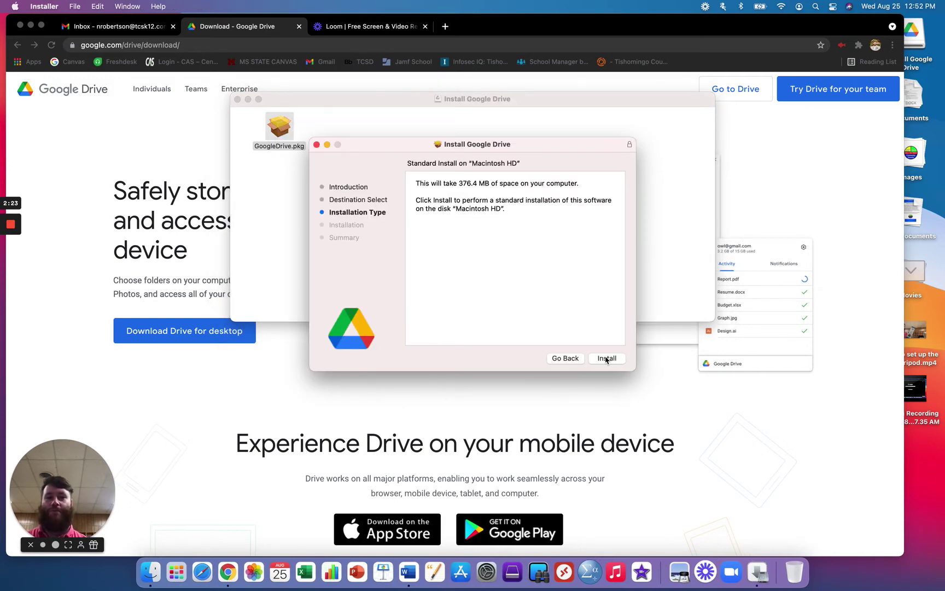
{"action": "left_click", "coordinate": [607, 358]}
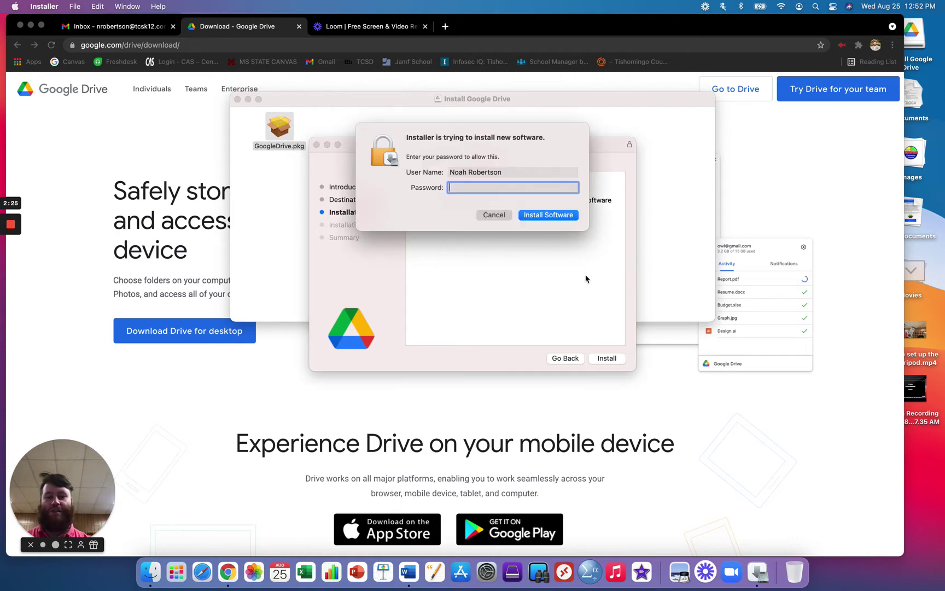
{"action": "type", "text": "*********"}
{"action": "key", "text": "Return"}
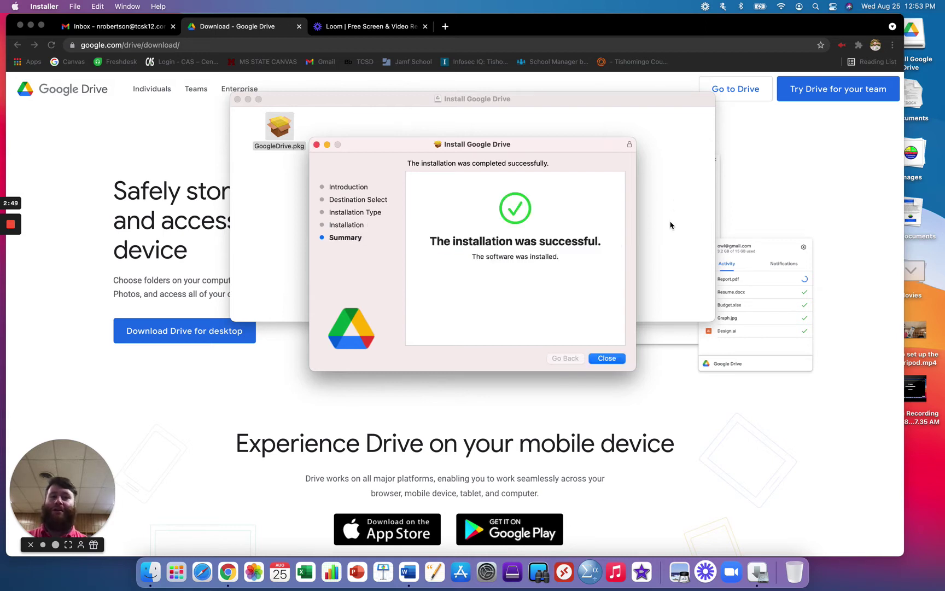
Step: Close the finished installer, move the installer package to the Trash, and minimize Chrome
{"action": "left_click", "coordinate": [614, 359]}
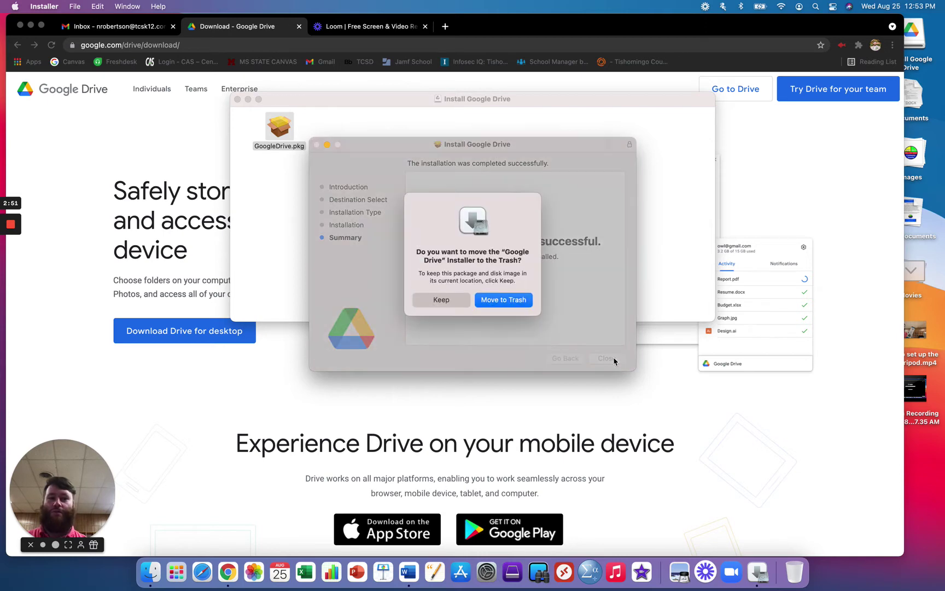
{"action": "left_click", "coordinate": [499, 300]}
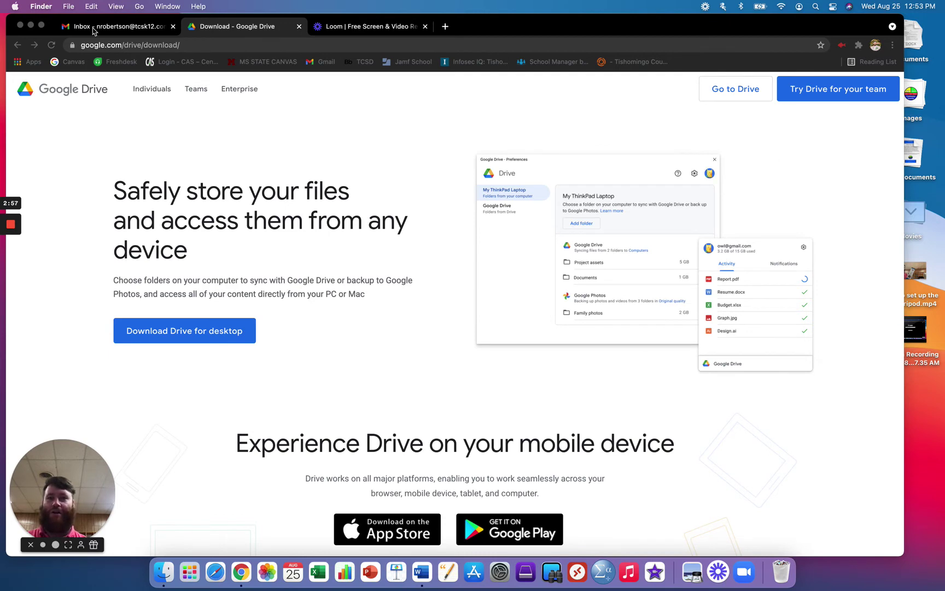
{"action": "left_click", "coordinate": [30, 25]}
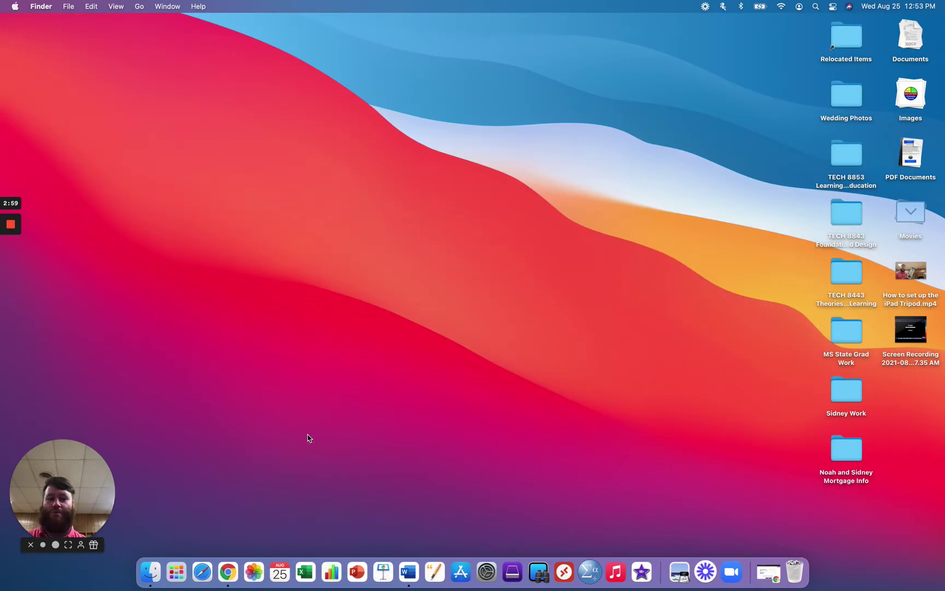
Step: Launch Google Drive from Launchpad's second page and dismiss its notifications banner
{"action": "left_click", "coordinate": [182, 571]}
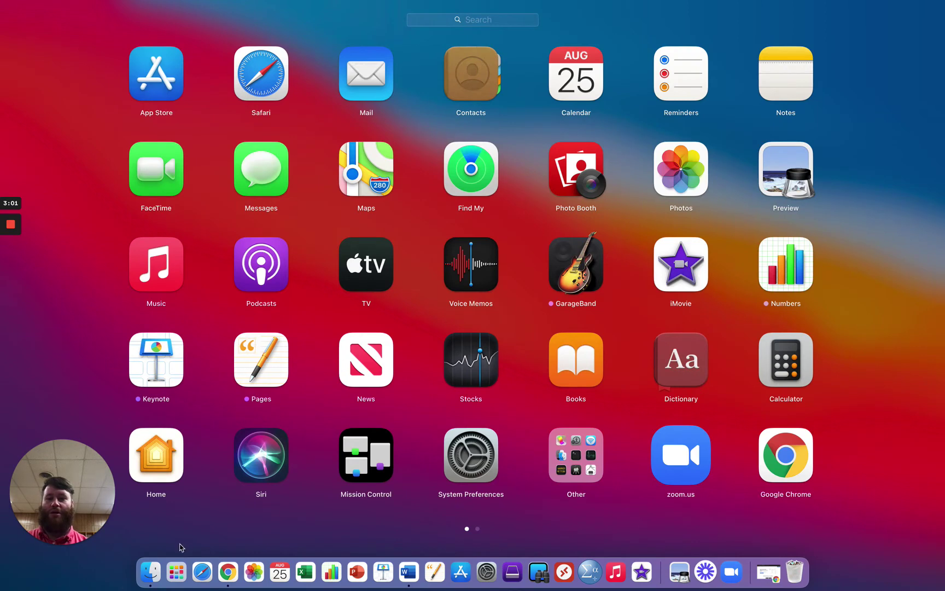
{"action": "scroll", "coordinate": [711, 412], "scroll_direction": "right", "scroll_amount": 3}
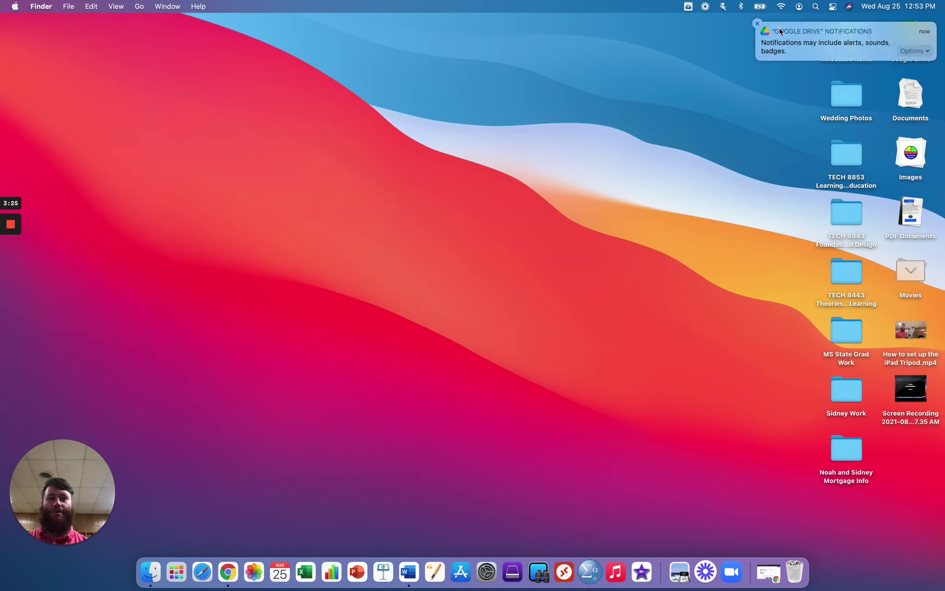
{"action": "left_click", "coordinate": [758, 25]}
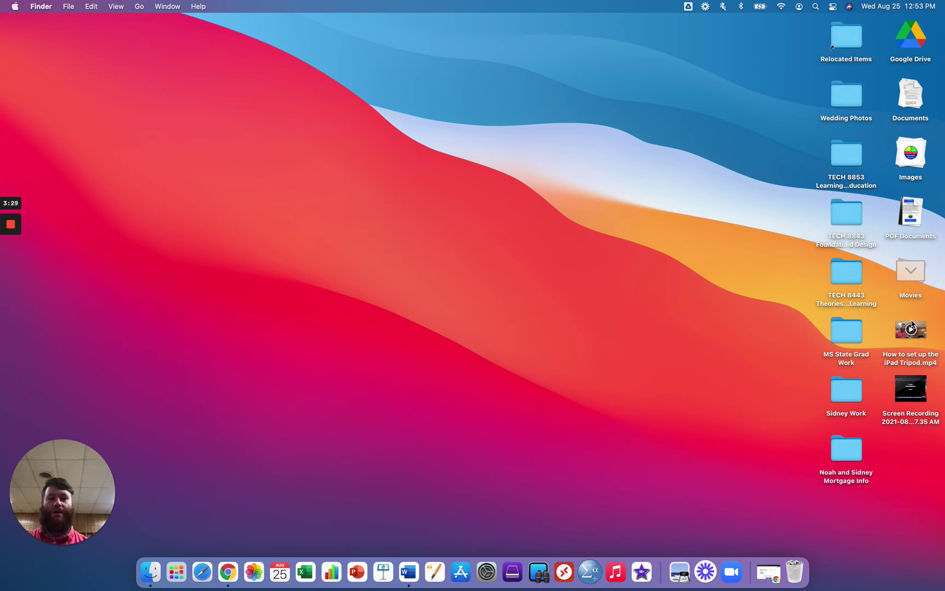
Step: Check the Google Drive menu-bar status panel, then open Preferences from its gear menu
{"action": "left_click", "coordinate": [688, 6]}
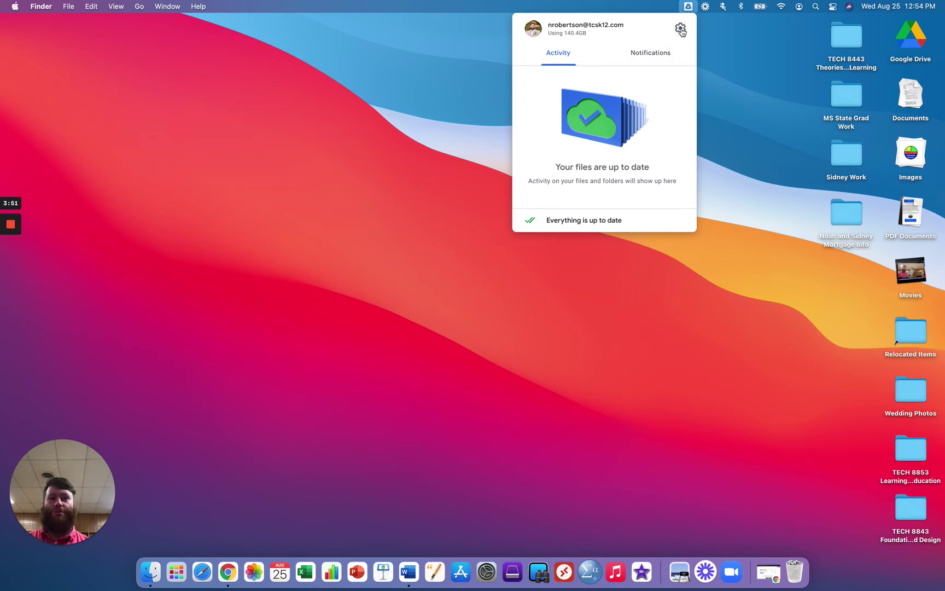
{"action": "left_click", "coordinate": [713, 137]}
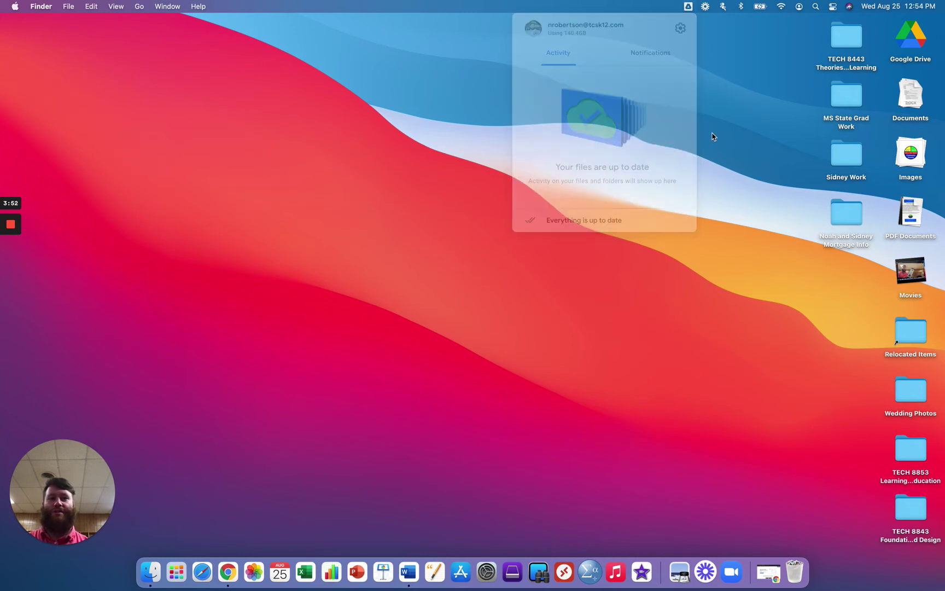
{"action": "left_click", "coordinate": [689, 8]}
{"action": "left_click", "coordinate": [682, 27]}
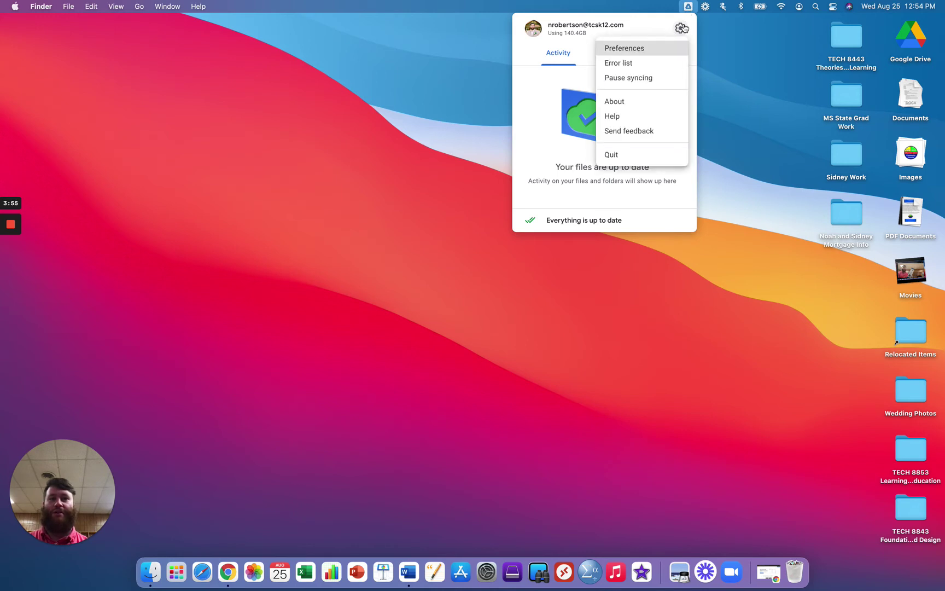
{"action": "left_click", "coordinate": [644, 49]}
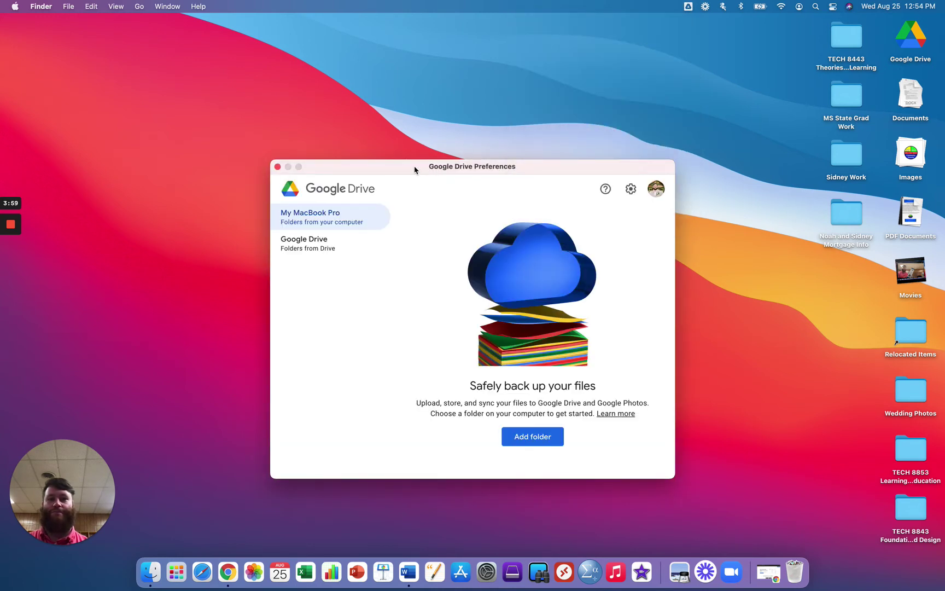
{"action": "left_click_drag", "start_coordinate": [415, 170], "coordinate": [377, 73]}
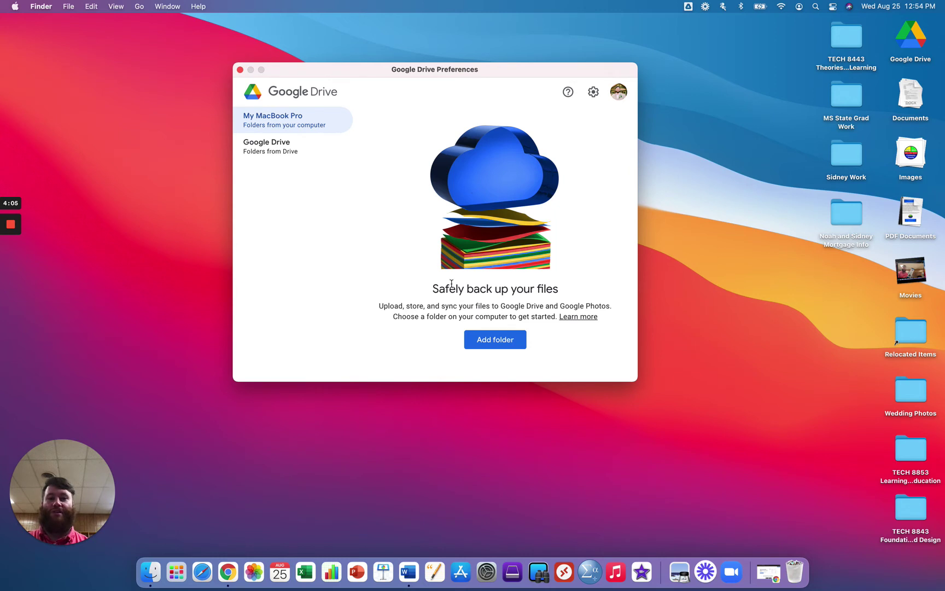
{"action": "left_click", "coordinate": [488, 339]}
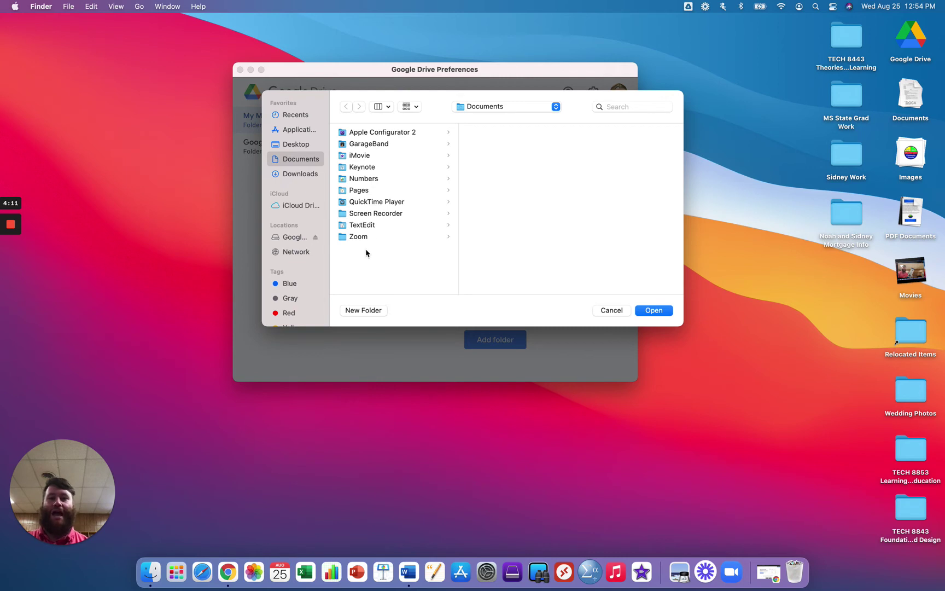
{"action": "left_click", "coordinate": [299, 147]}
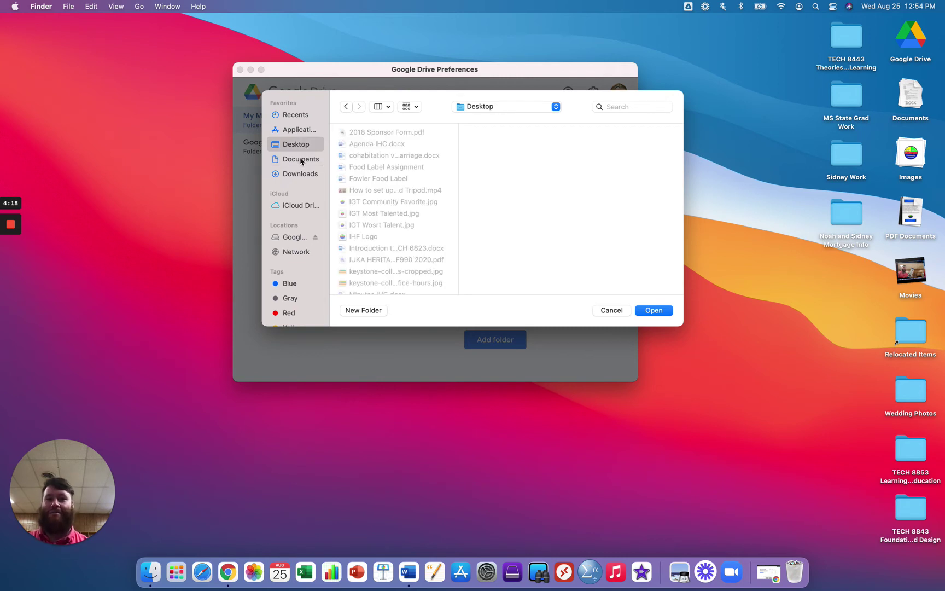
{"action": "left_click", "coordinate": [301, 159]}
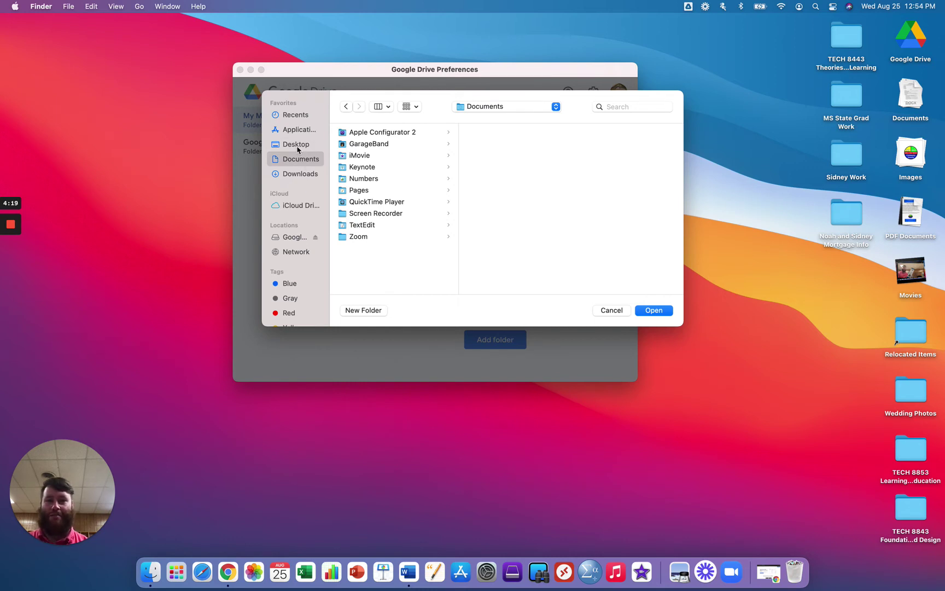
{"action": "left_click", "coordinate": [297, 145]}
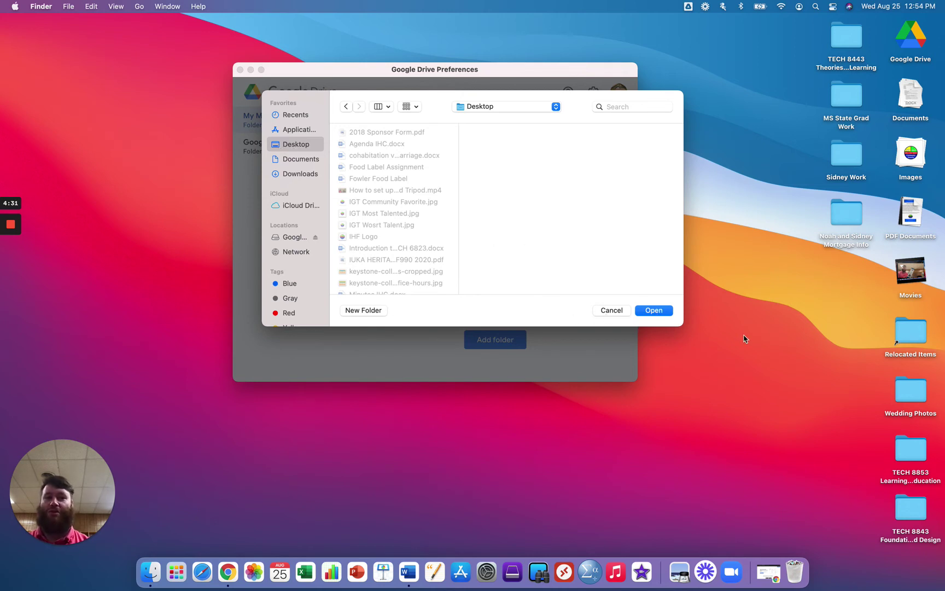
{"action": "left_click", "coordinate": [609, 312]}
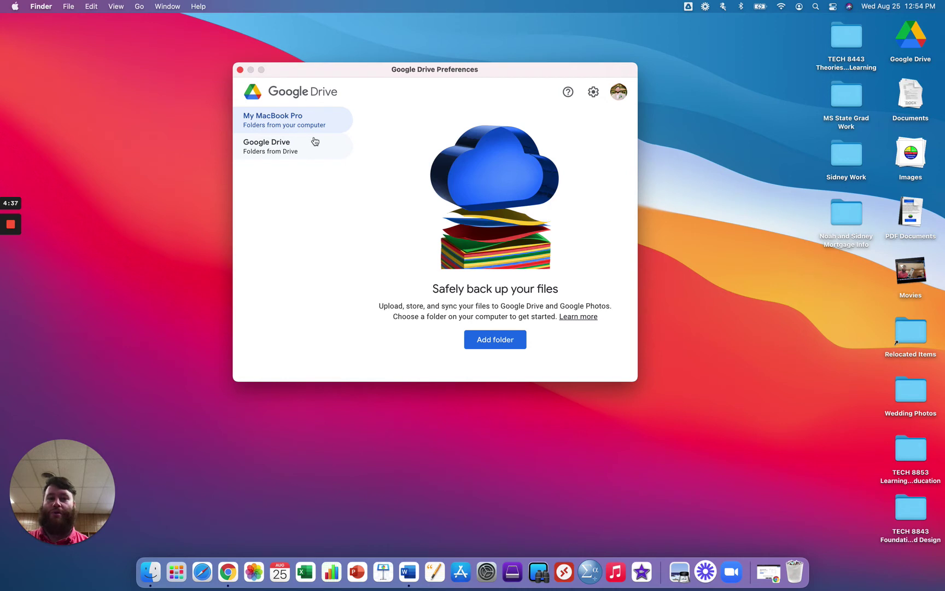
{"action": "left_click", "coordinate": [278, 145]}
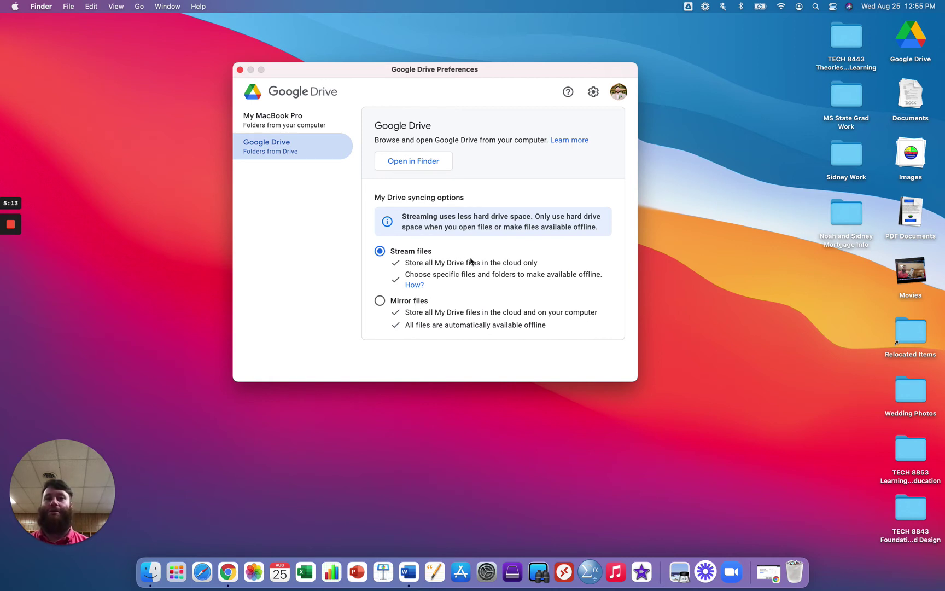
Step: Open the profile menu to check which Google account is signed in
{"action": "left_click", "coordinate": [624, 93]}
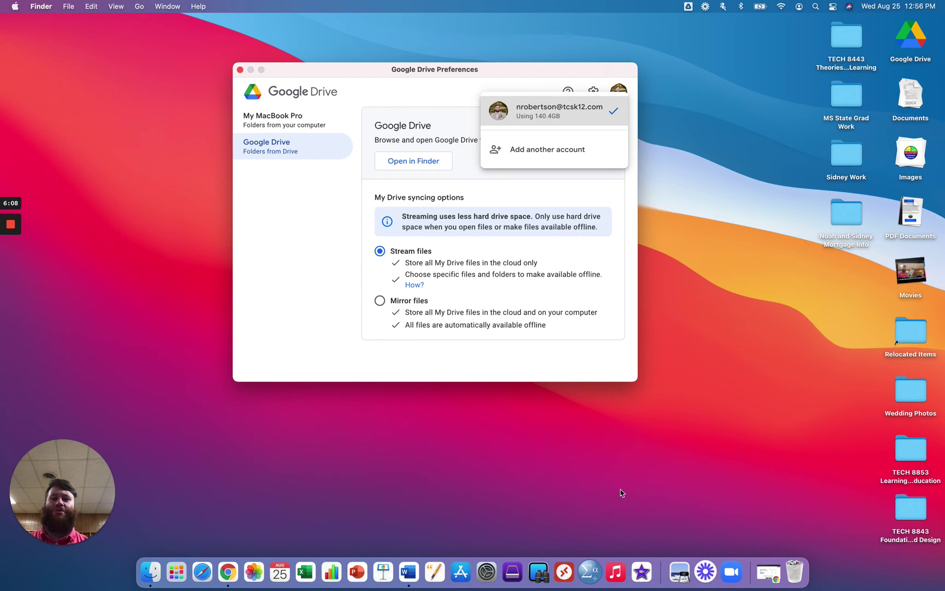
Step: Close the Google Drive Preferences window
{"action": "left_click", "coordinate": [240, 69]}
Step: Open the desktop Google Drive location in Finder and expand Shared drives and Other computers
{"action": "double_click", "coordinate": [923, 34]}
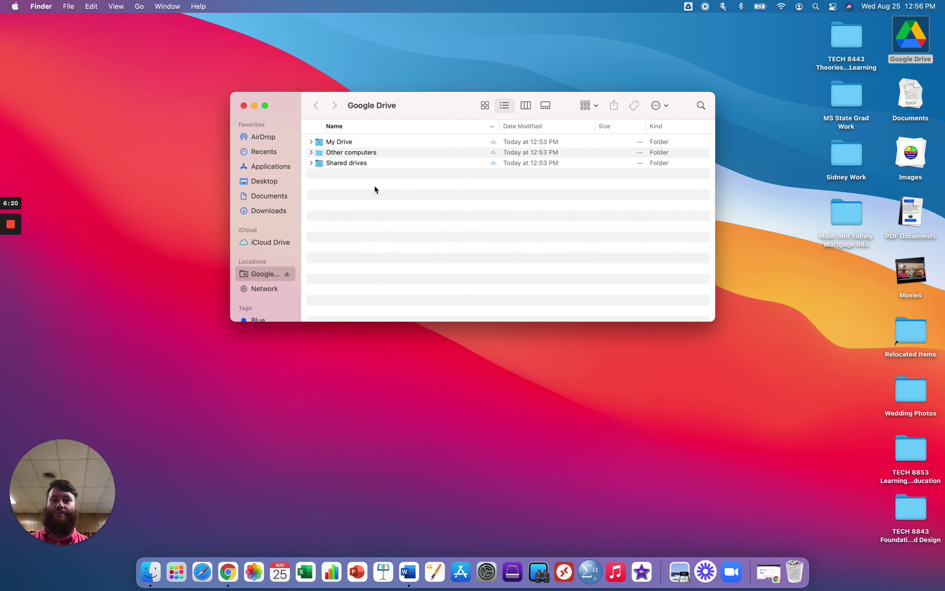
{"action": "left_click", "coordinate": [311, 163]}
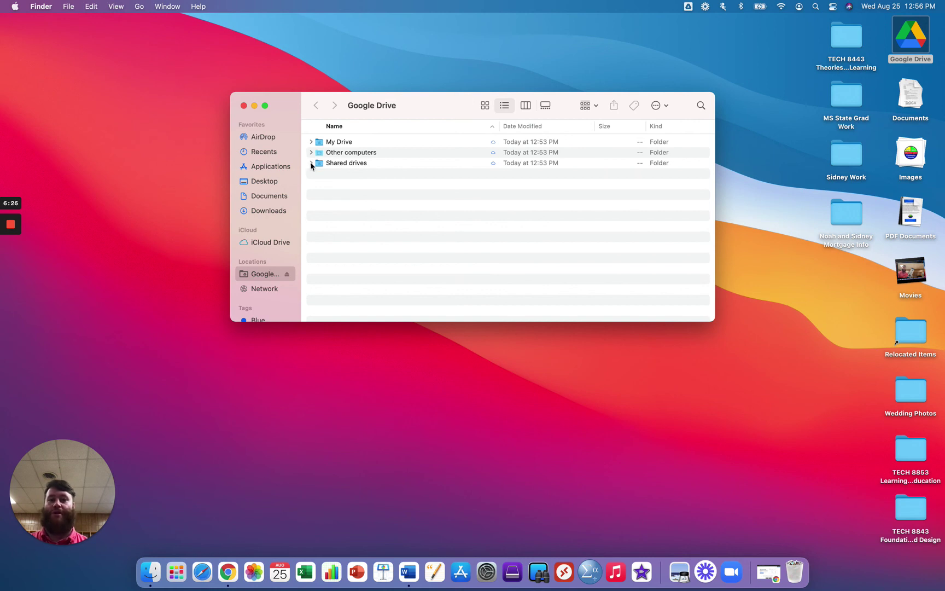
{"action": "left_click", "coordinate": [311, 152]}
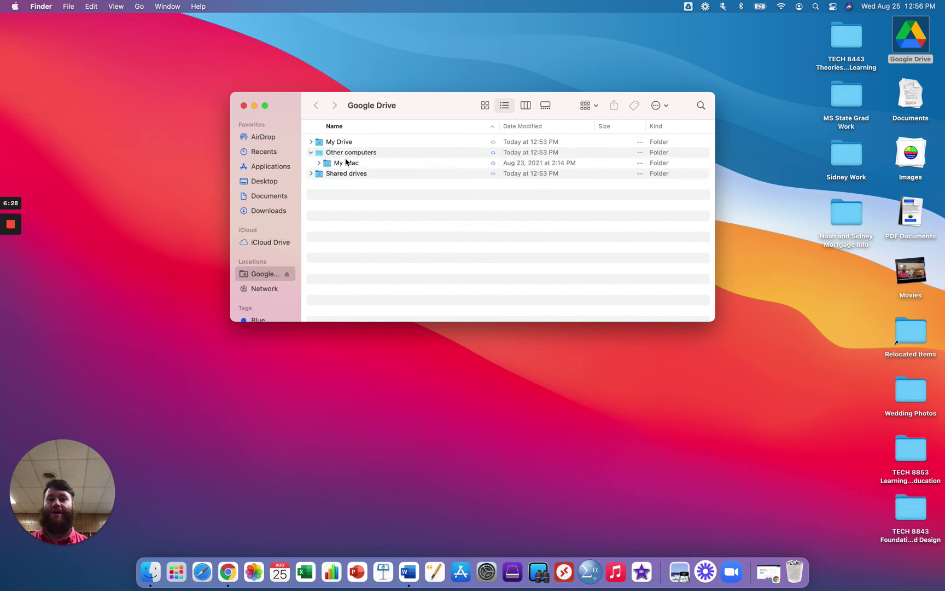
Step: Browse My iMac's backed-up Desktop folder, then collapse Desktop, My iMac and Other computers
{"action": "left_click", "coordinate": [319, 164]}
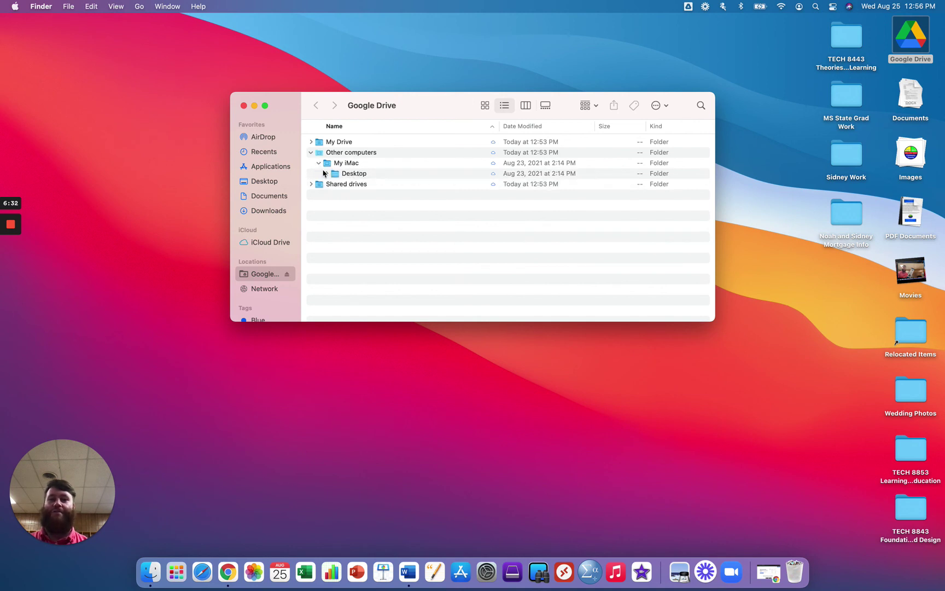
{"action": "left_click", "coordinate": [327, 174]}
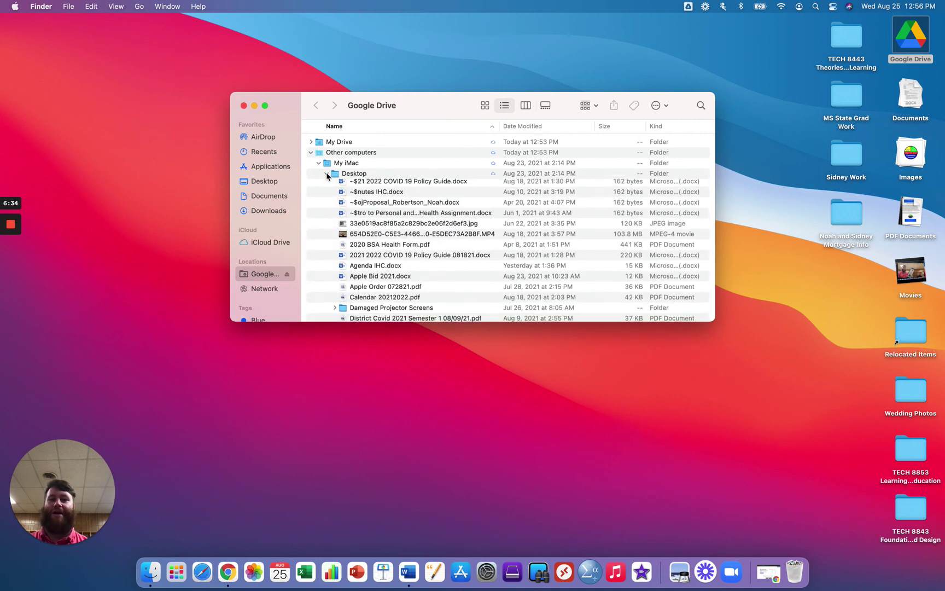
{"action": "left_click", "coordinate": [326, 174]}
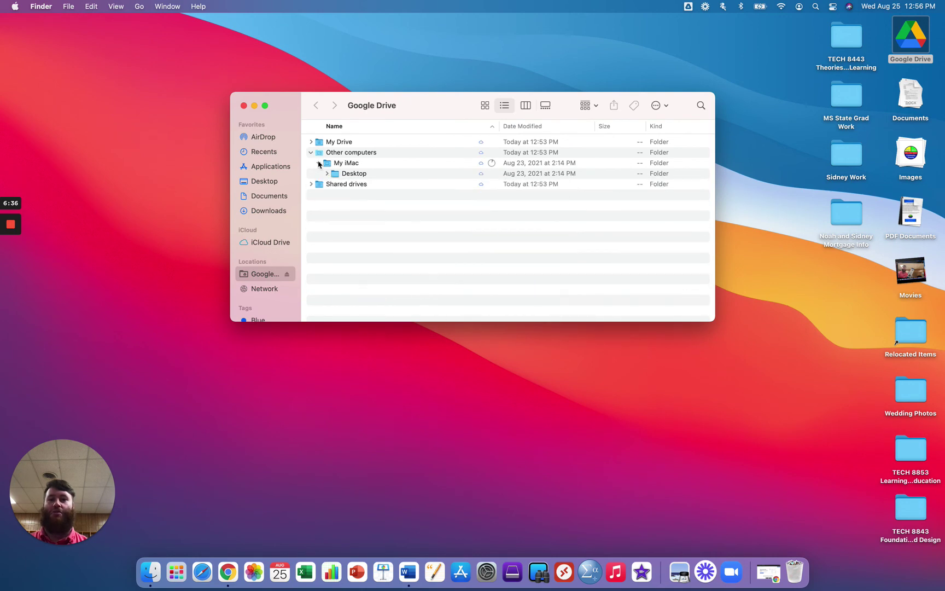
{"action": "left_click", "coordinate": [319, 163]}
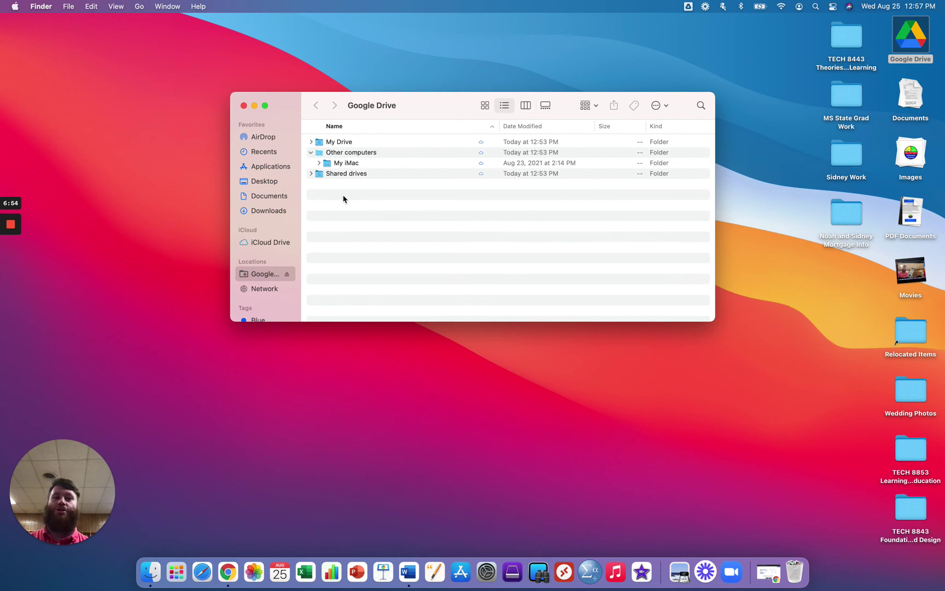
{"action": "left_click", "coordinate": [311, 152]}
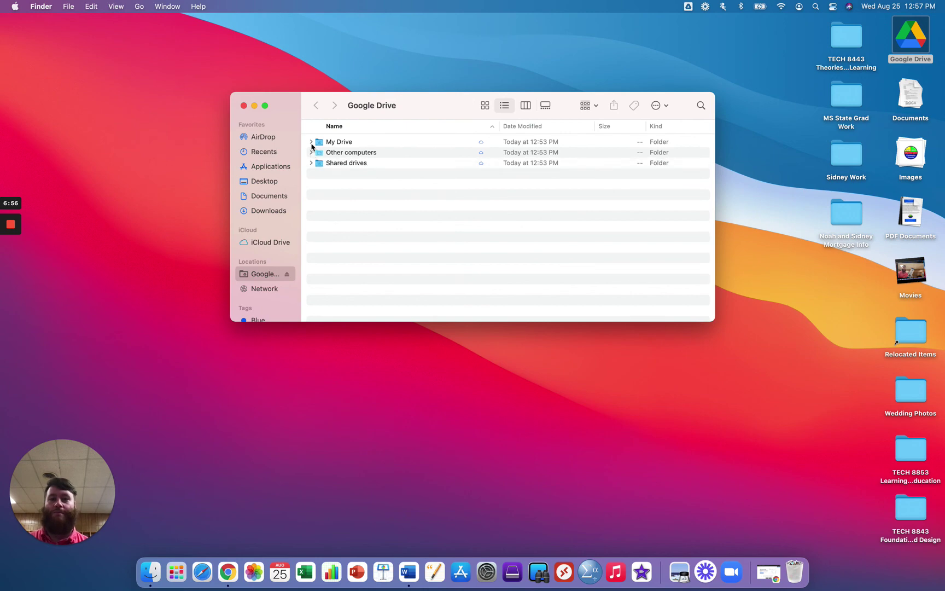
{"action": "left_click", "coordinate": [310, 142]}
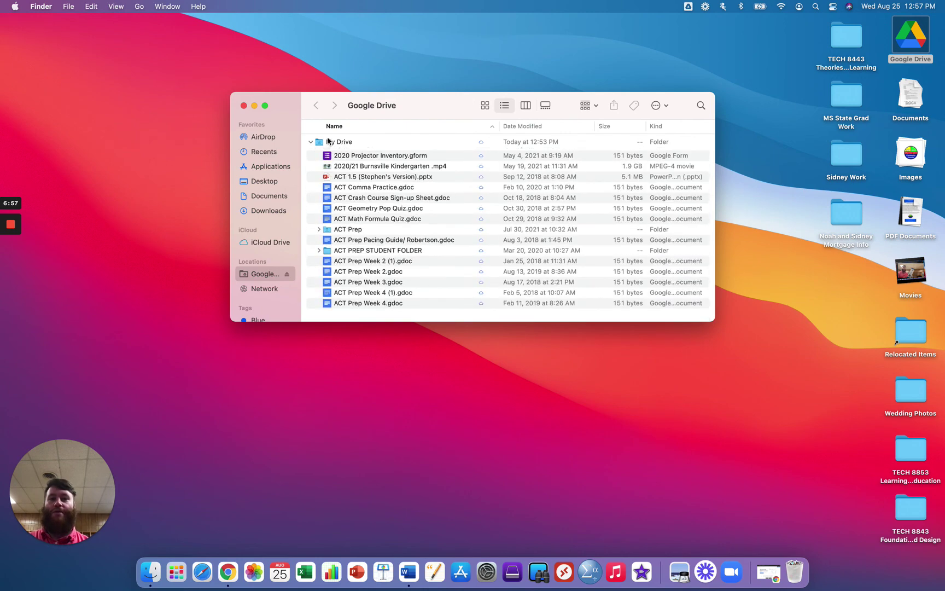
{"action": "left_click", "coordinate": [311, 142]}
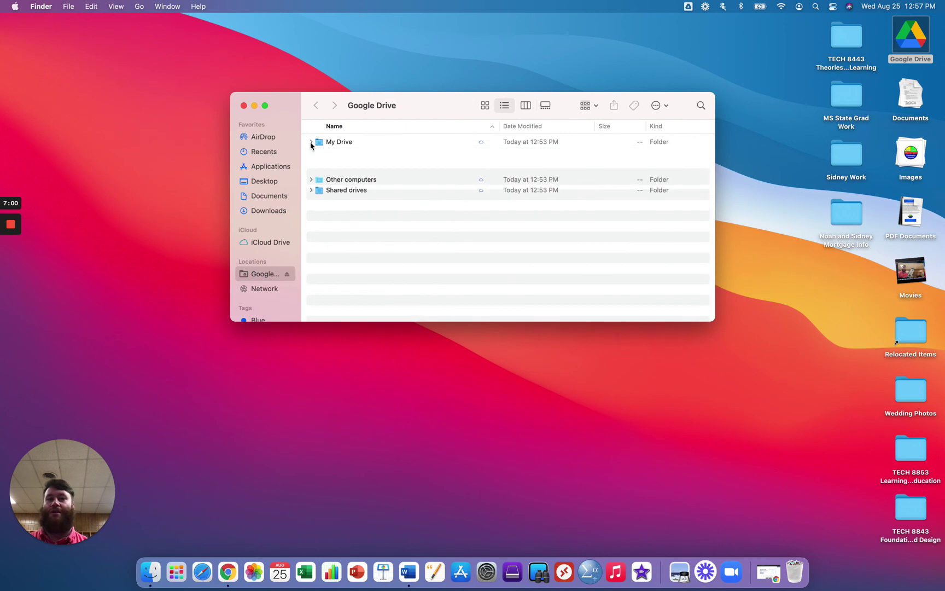